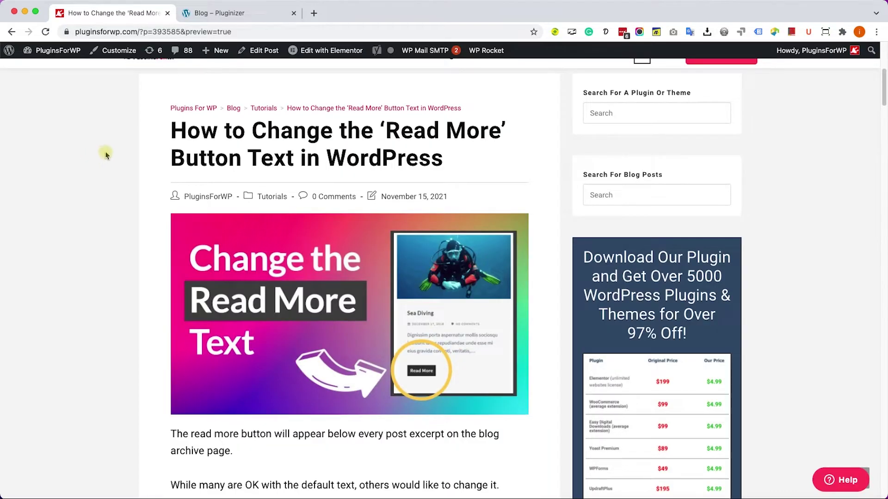
Switch to the 'Blog – Pluginizer' tab to view its blog archive page
{"action": "left_click", "coordinate": [215, 13]}
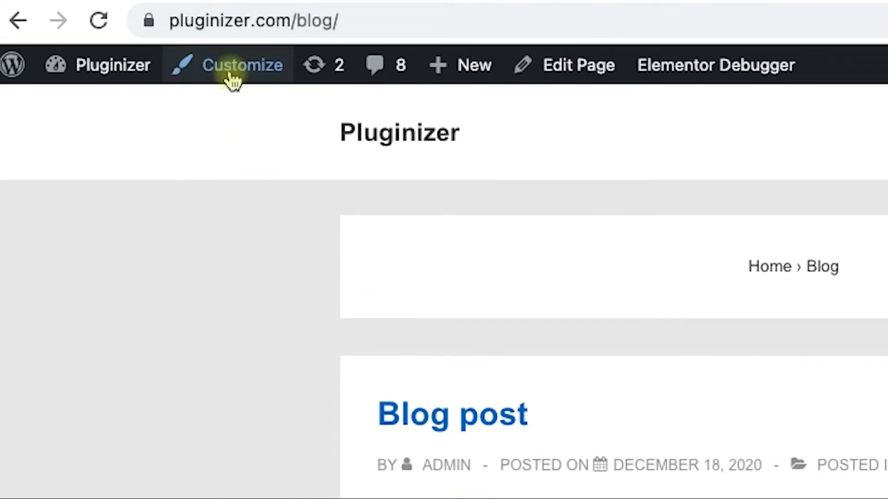
Launch the Customizer from the admin bar on the Pluginizer blog page
{"action": "left_click", "coordinate": [232, 76], "text": "super"}
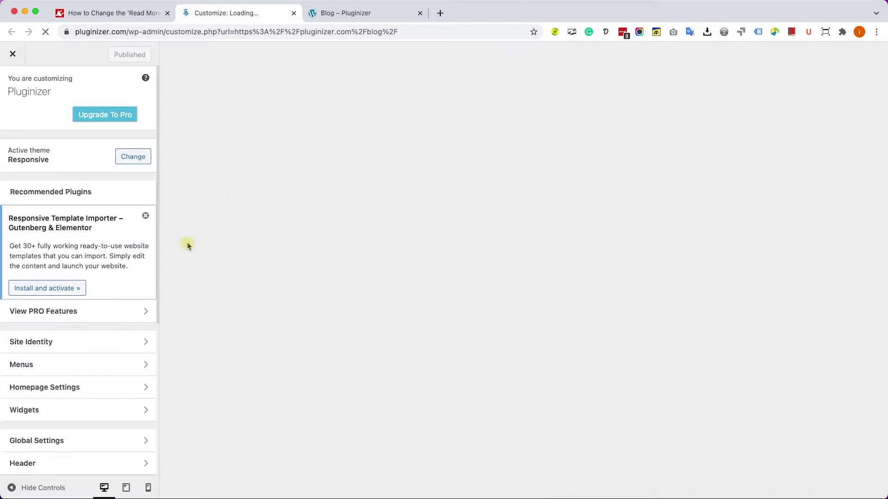
{"action": "scroll", "coordinate": [83, 370], "scroll_direction": "down", "scroll_amount": 2}
{"action": "scroll", "coordinate": [83, 370], "scroll_direction": "down", "scroll_amount": 2}
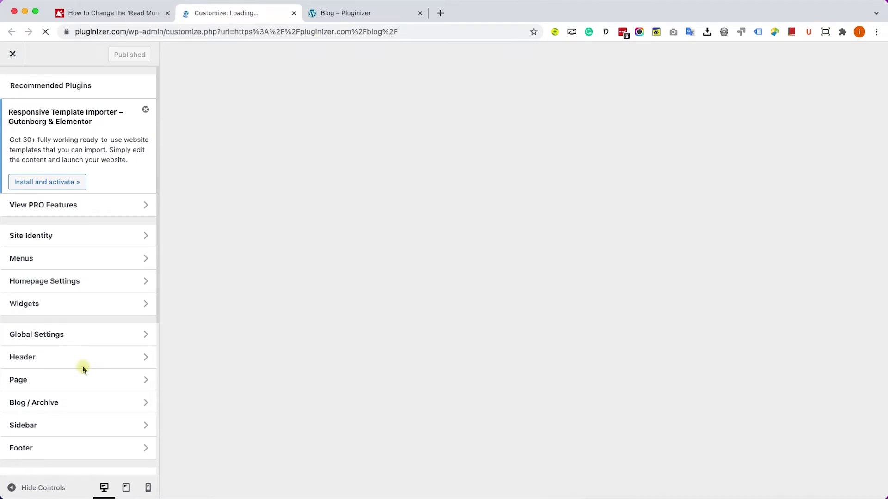
{"action": "scroll", "coordinate": [82, 366], "scroll_direction": "down", "scroll_amount": 2}
{"action": "scroll", "coordinate": [82, 366], "scroll_direction": "down", "scroll_amount": 3}
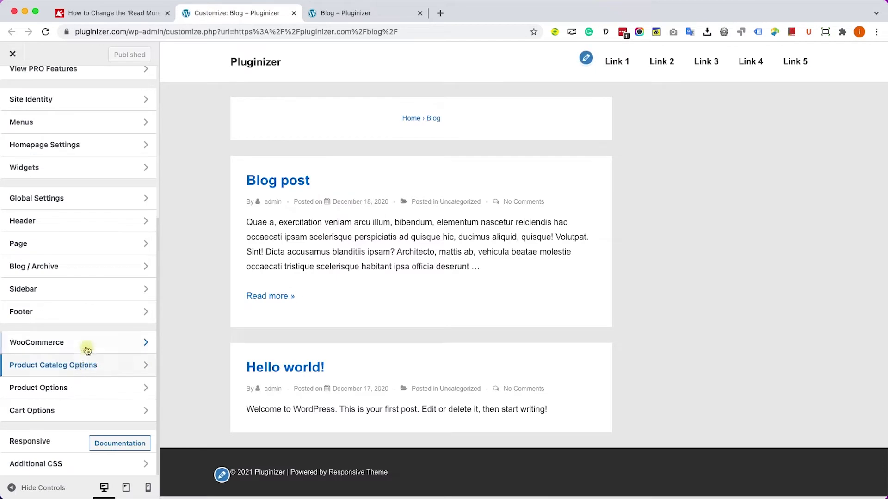
In Blog / Archive settings, replace the Read More Text 'Read more »' with 'Custom'
{"action": "left_click", "coordinate": [94, 271]}
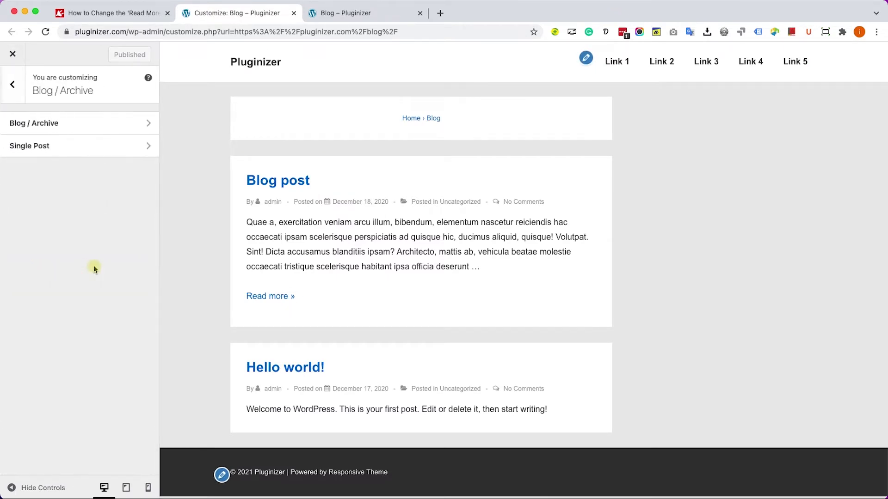
{"action": "left_click", "coordinate": [91, 122]}
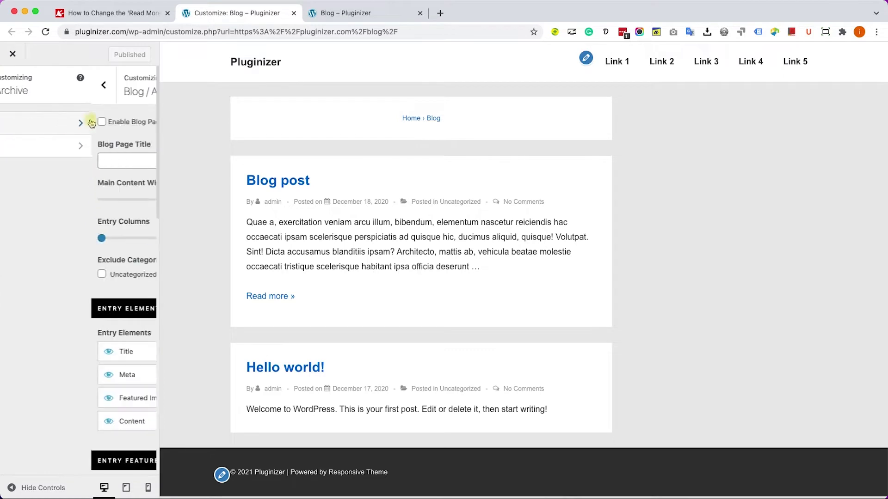
{"action": "scroll", "coordinate": [89, 290], "scroll_direction": "down", "scroll_amount": 5}
{"action": "scroll", "coordinate": [91, 289], "scroll_direction": "down", "scroll_amount": 3}
{"action": "scroll", "coordinate": [91, 289], "scroll_direction": "down", "scroll_amount": 3}
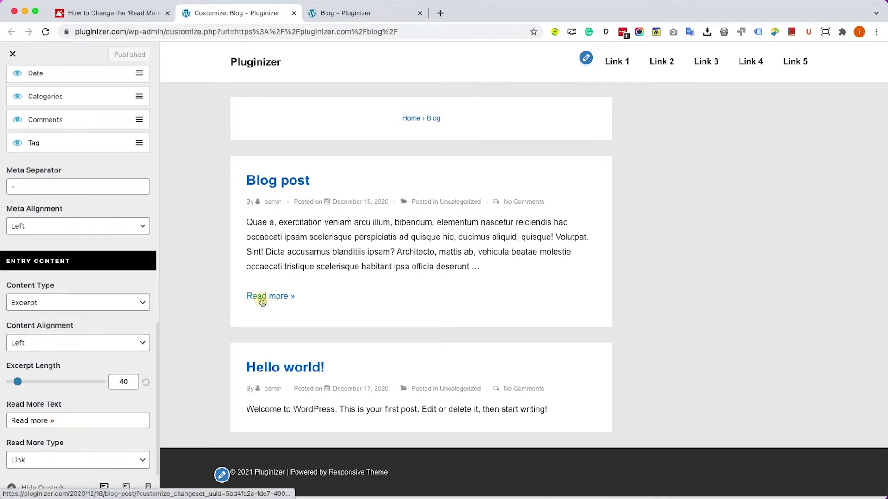
{"action": "left_click", "coordinate": [88, 420]}
{"action": "triple_click", "coordinate": [87, 422]}
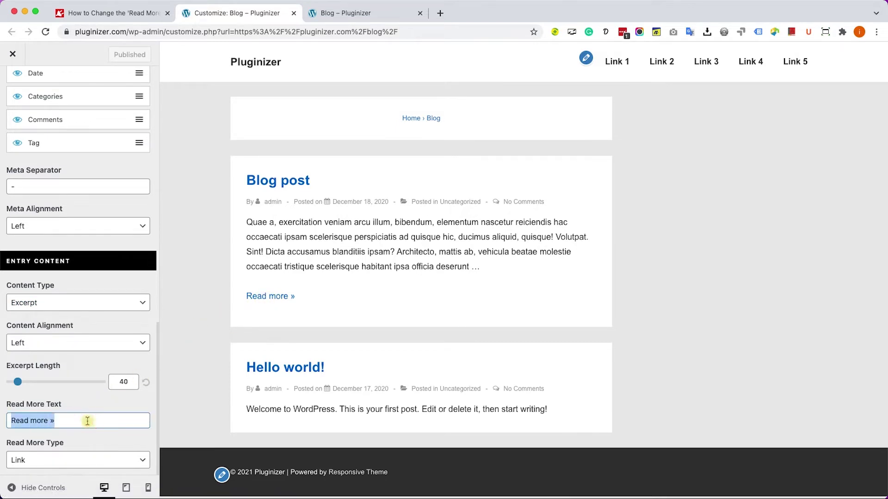
{"action": "type", "text": "Custom"}
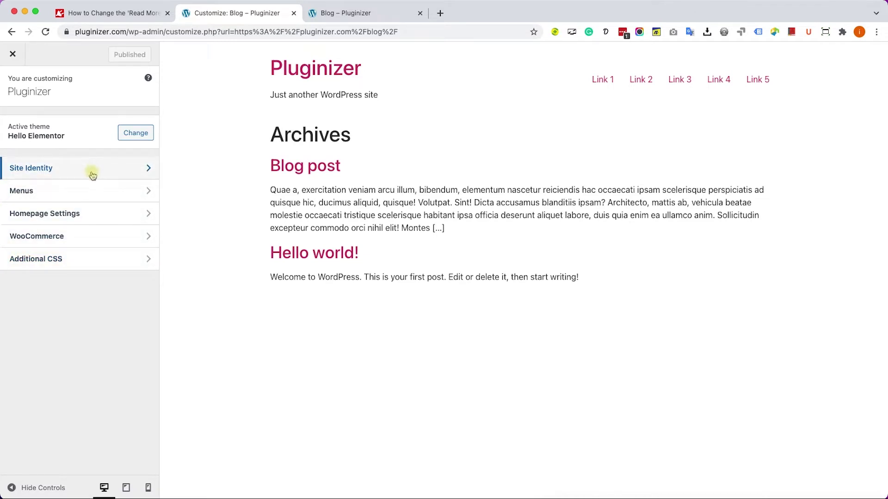
Close the Customizer and bring up the site's admin dashboard in a new tab
{"action": "left_click", "coordinate": [13, 53]}
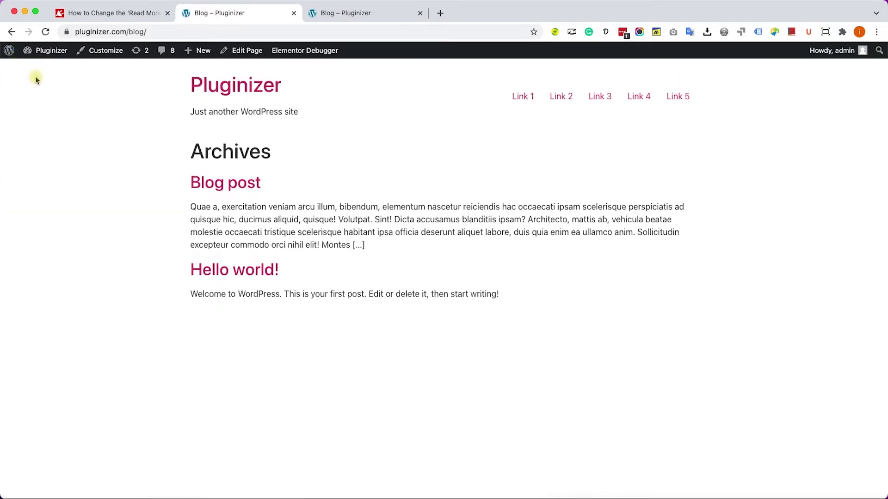
{"action": "mouse_move", "coordinate": [47, 50]}
{"action": "left_click", "coordinate": [44, 64], "text": "super"}
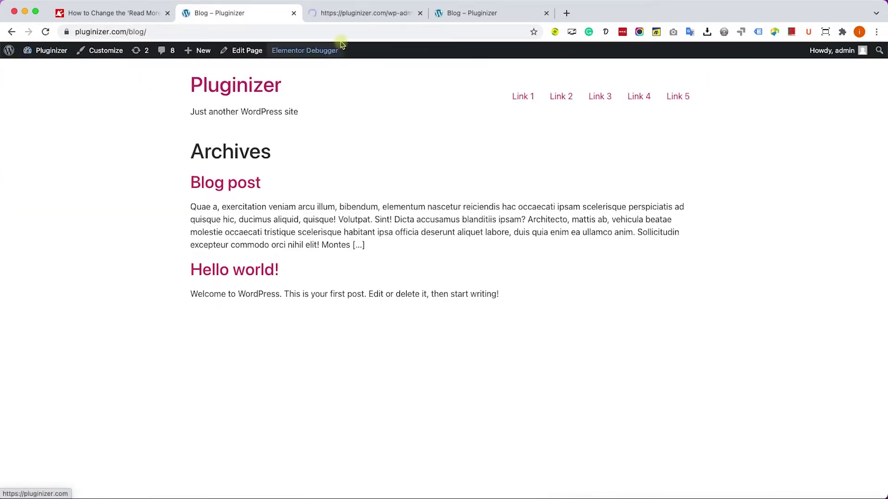
{"action": "left_click_drag", "start_coordinate": [347, 12], "coordinate": [221, 12]}
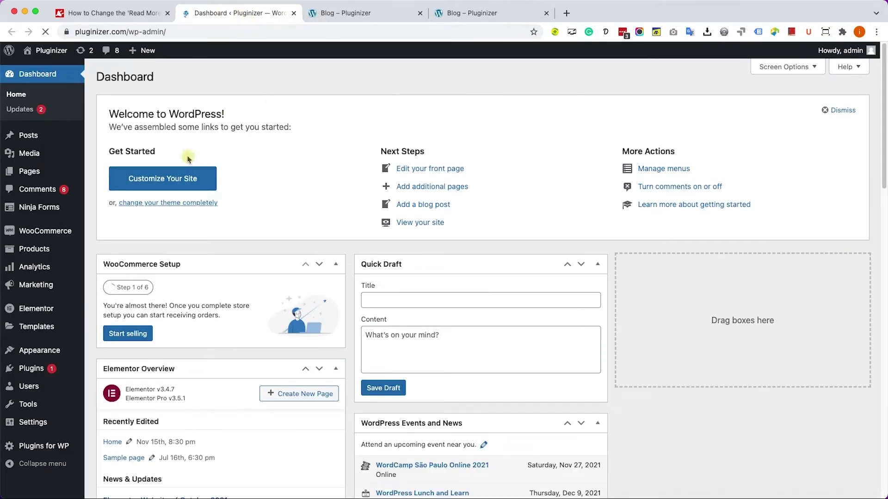
{"action": "mouse_move", "coordinate": [40, 350]}
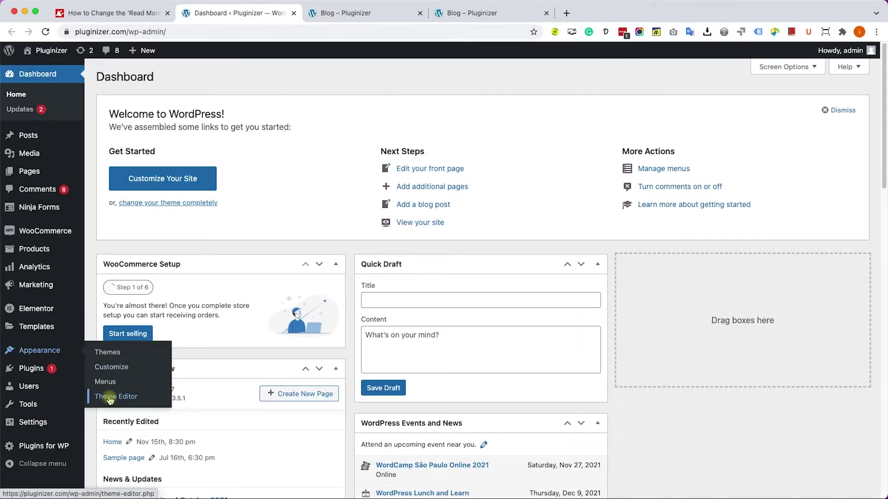
Load Hello Elementor's functions.php in the Theme Editor and place the cursor on empty line 233
{"action": "left_click", "coordinate": [109, 400]}
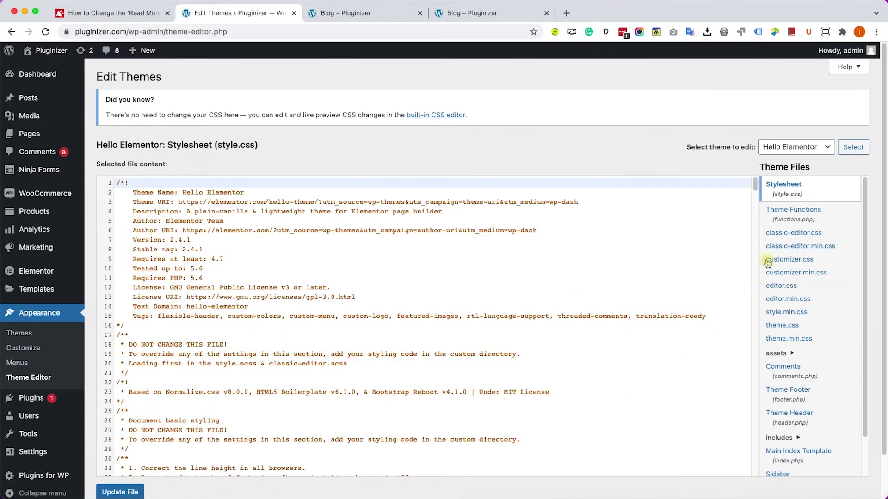
{"action": "left_click", "coordinate": [801, 217]}
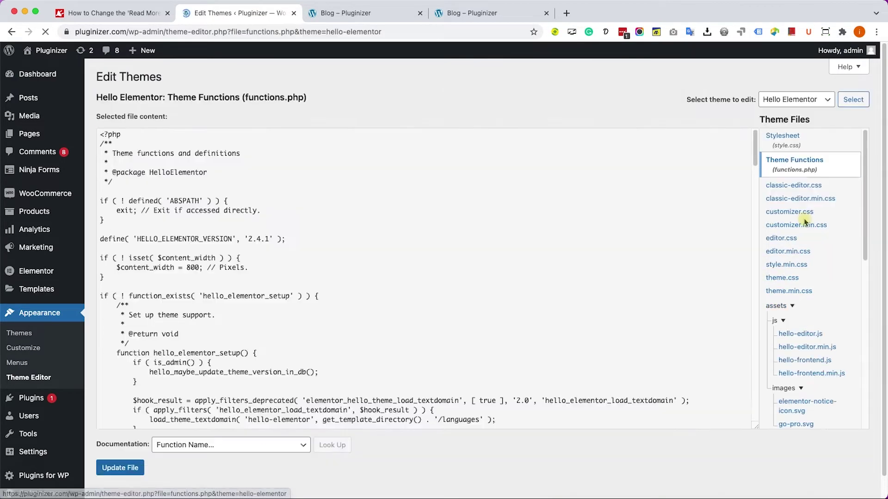
{"action": "scroll", "coordinate": [653, 222], "scroll_direction": "down", "scroll_amount": 1}
{"action": "scroll", "coordinate": [655, 217], "scroll_direction": "down", "scroll_amount": 15}
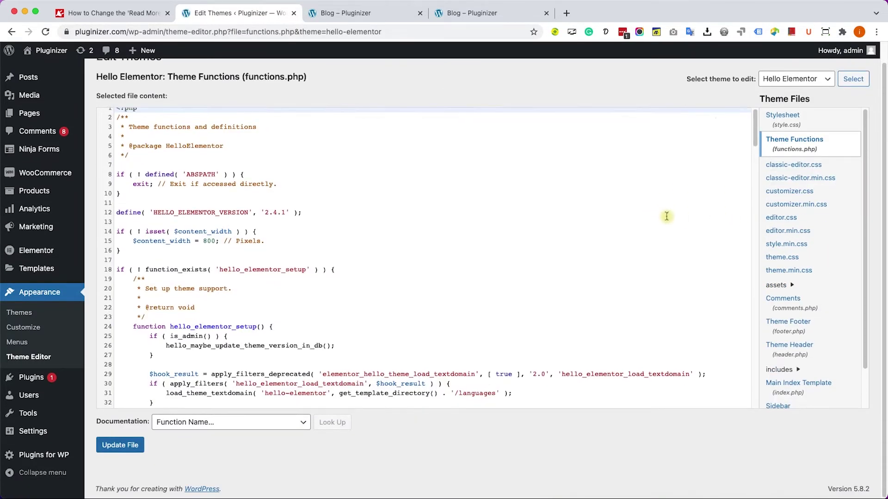
{"action": "scroll", "coordinate": [655, 216], "scroll_direction": "down", "scroll_amount": 10}
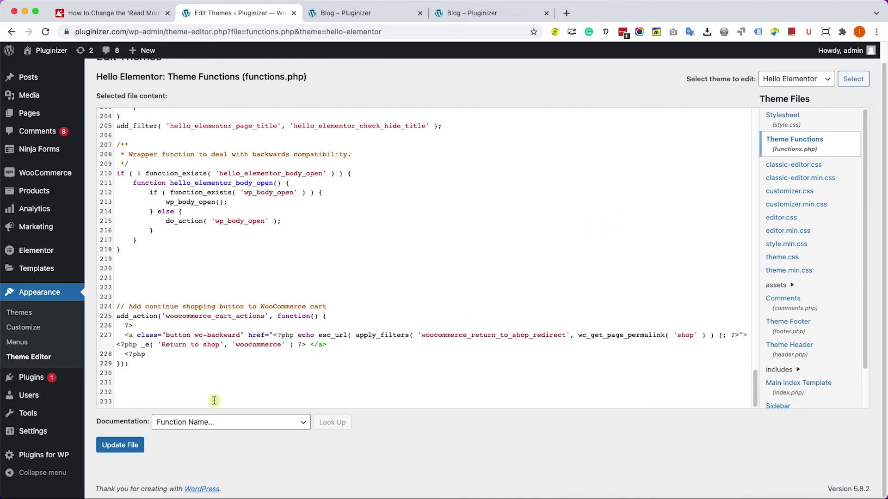
{"action": "left_click", "coordinate": [198, 402]}
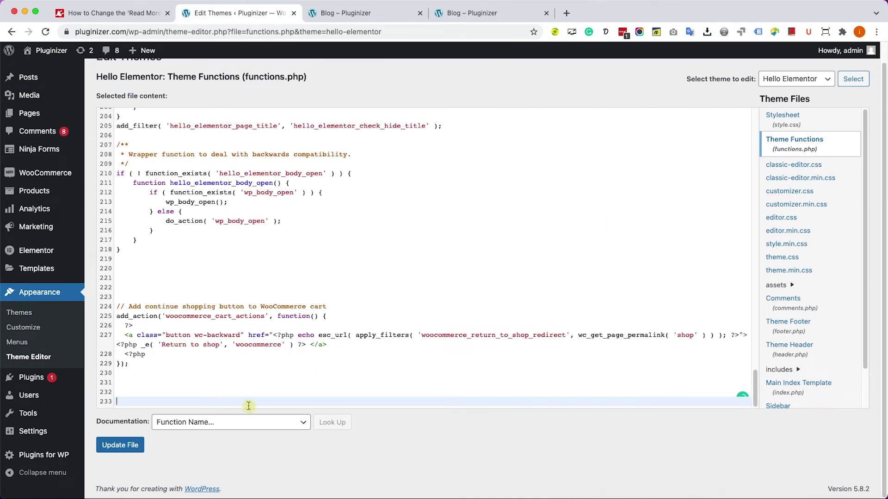
Copy the new_excerpt_more code block from the tutorial's Step #2
{"action": "left_click", "coordinate": [127, 14]}
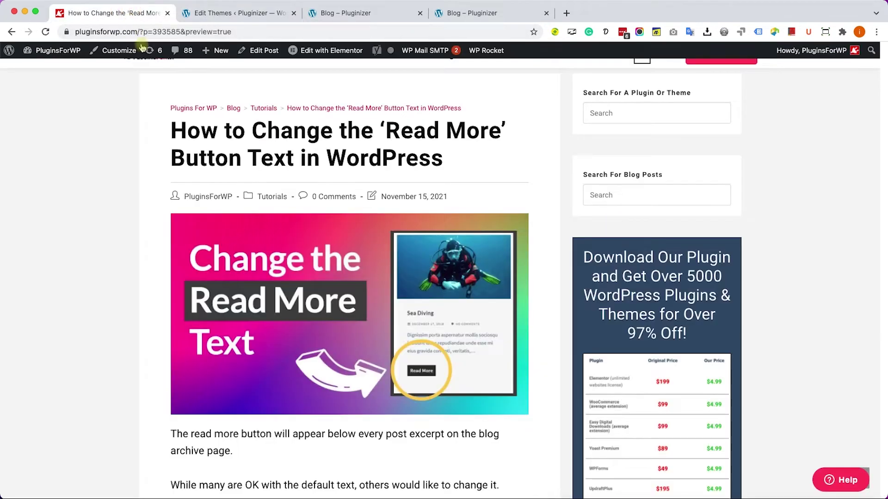
{"action": "scroll", "coordinate": [278, 312], "scroll_direction": "down", "scroll_amount": 2}
{"action": "scroll", "coordinate": [278, 317], "scroll_direction": "down", "scroll_amount": 5}
{"action": "scroll", "coordinate": [268, 261], "scroll_direction": "down", "scroll_amount": 5}
{"action": "scroll", "coordinate": [269, 261], "scroll_direction": "down", "scroll_amount": 5}
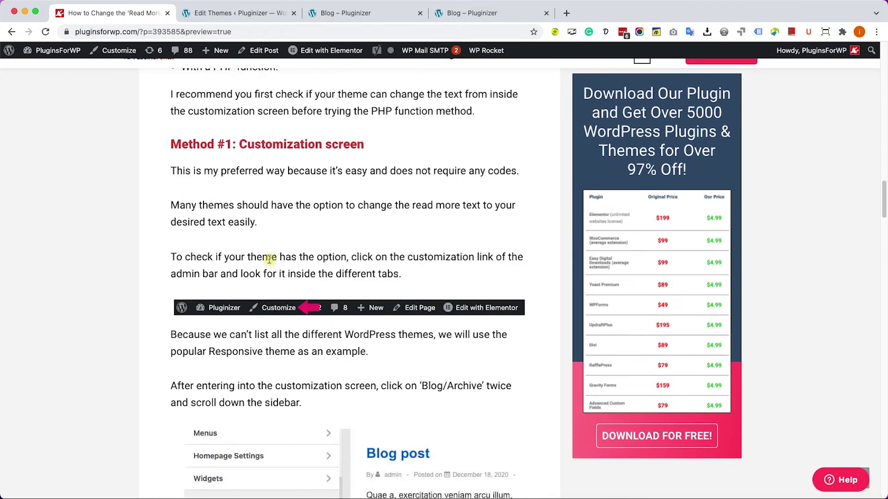
{"action": "scroll", "coordinate": [269, 259], "scroll_direction": "down", "scroll_amount": 3}
{"action": "scroll", "coordinate": [269, 261], "scroll_direction": "down", "scroll_amount": 3}
{"action": "scroll", "coordinate": [269, 260], "scroll_direction": "down", "scroll_amount": 5}
{"action": "scroll", "coordinate": [269, 259], "scroll_direction": "down", "scroll_amount": 5}
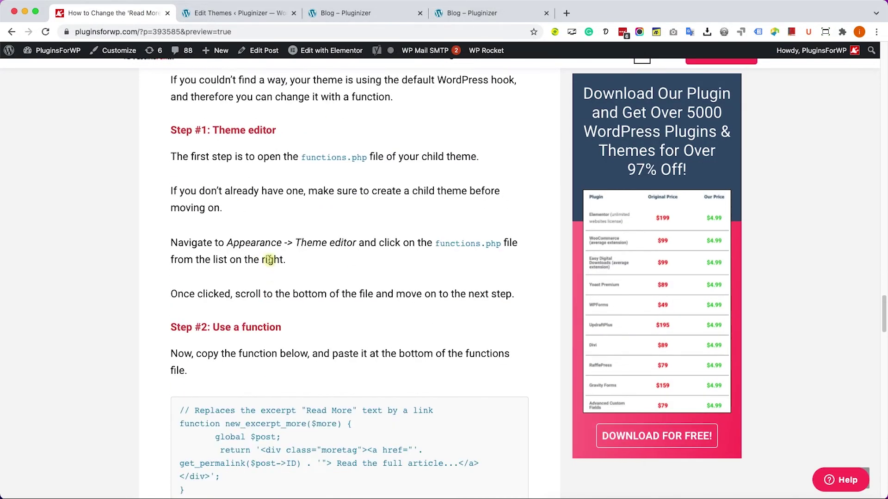
{"action": "scroll", "coordinate": [269, 258], "scroll_direction": "down", "scroll_amount": 1}
{"action": "scroll", "coordinate": [270, 259], "scroll_direction": "down", "scroll_amount": 3}
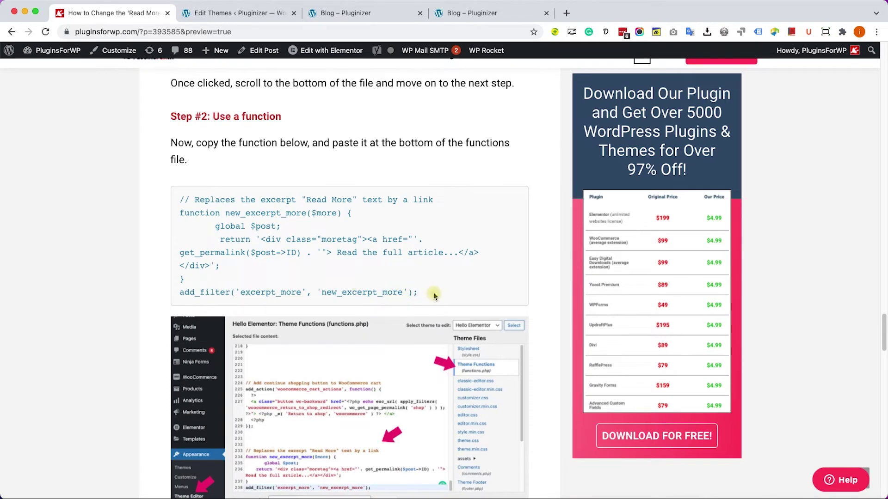
{"action": "left_click_drag", "start_coordinate": [425, 293], "coordinate": [178, 201]}
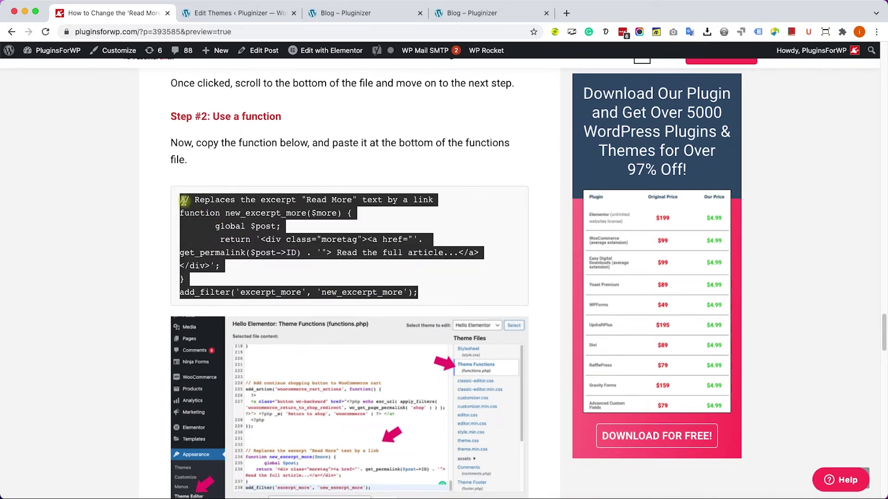
{"action": "right_click", "coordinate": [199, 202]}
{"action": "left_click", "coordinate": [216, 228]}
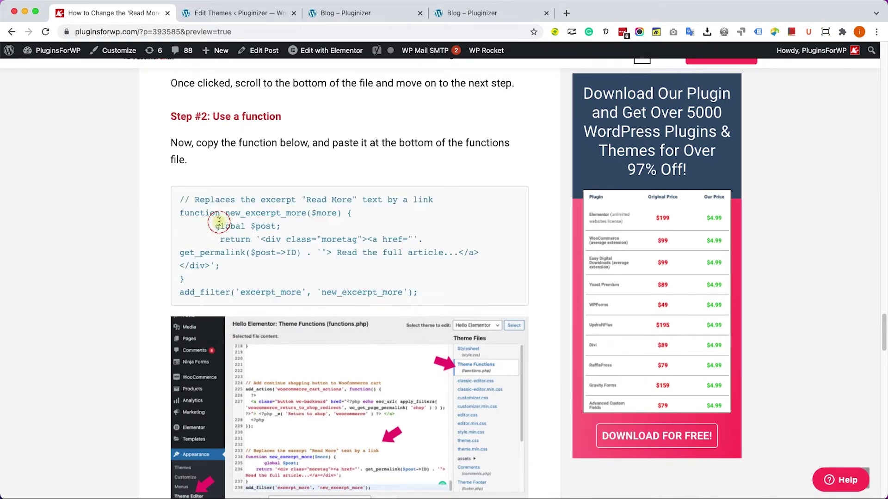
{"action": "left_click", "coordinate": [236, 13]}
Paste the new_excerpt_more filter at line 233 of functions.php and update the file
{"action": "right_click", "coordinate": [171, 401]}
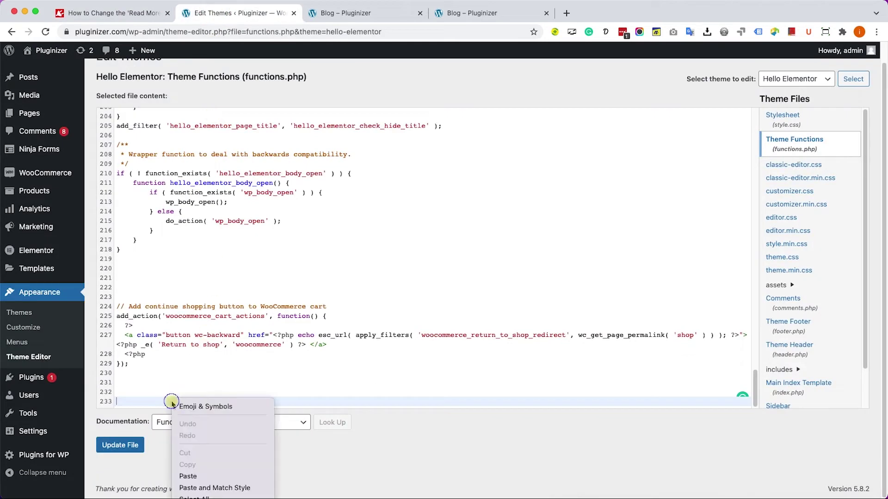
{"action": "left_click", "coordinate": [208, 477]}
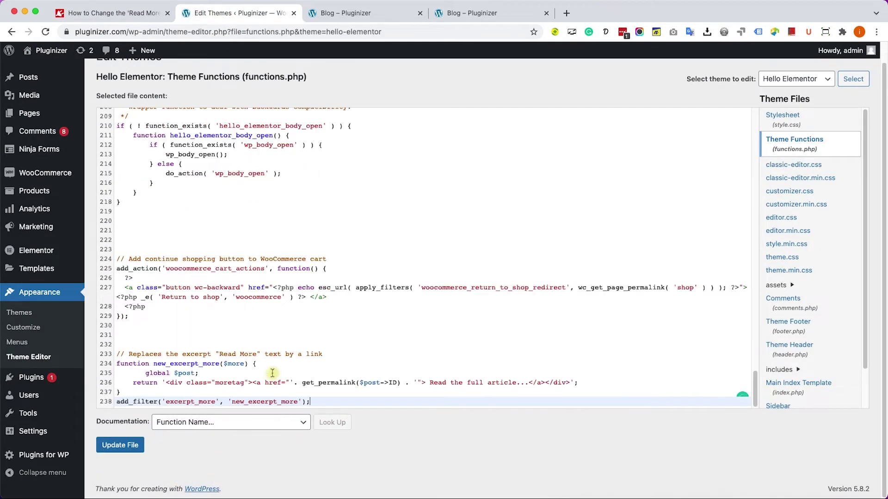
{"action": "left_click", "coordinate": [439, 383]}
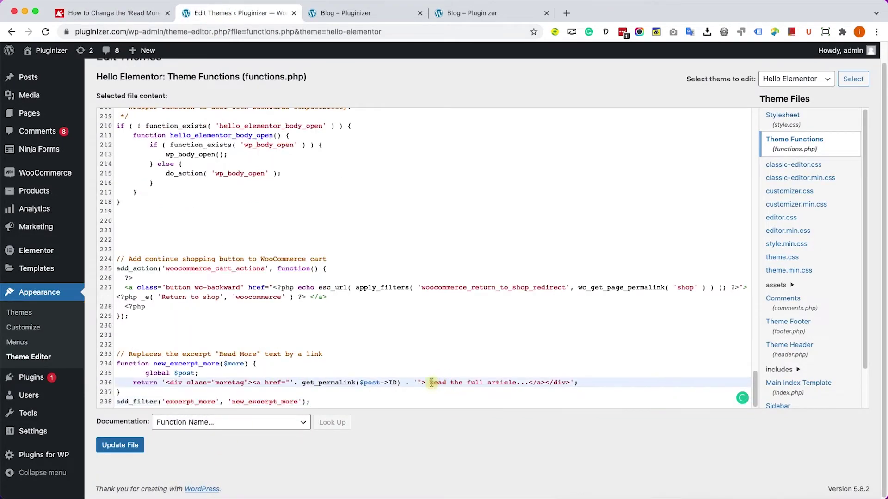
{"action": "left_click_drag", "start_coordinate": [432, 383], "coordinate": [527, 383]}
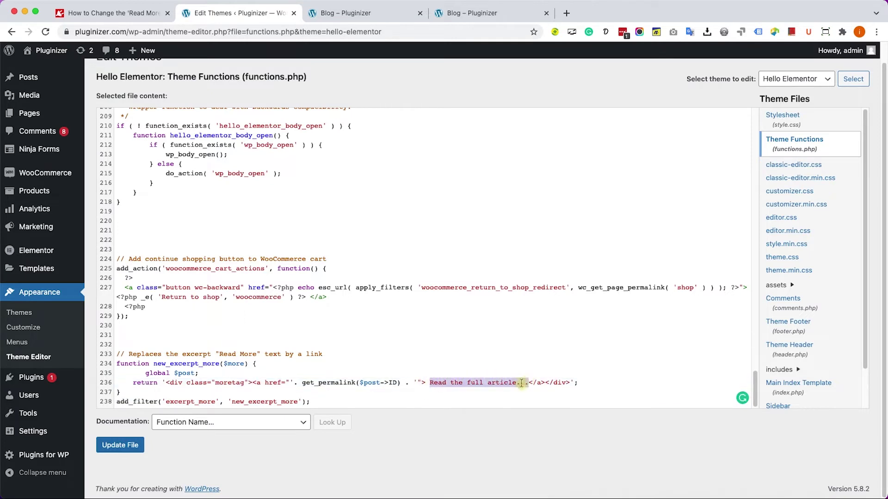
{"action": "double_click", "coordinate": [456, 382]}
{"action": "left_click", "coordinate": [126, 452]}
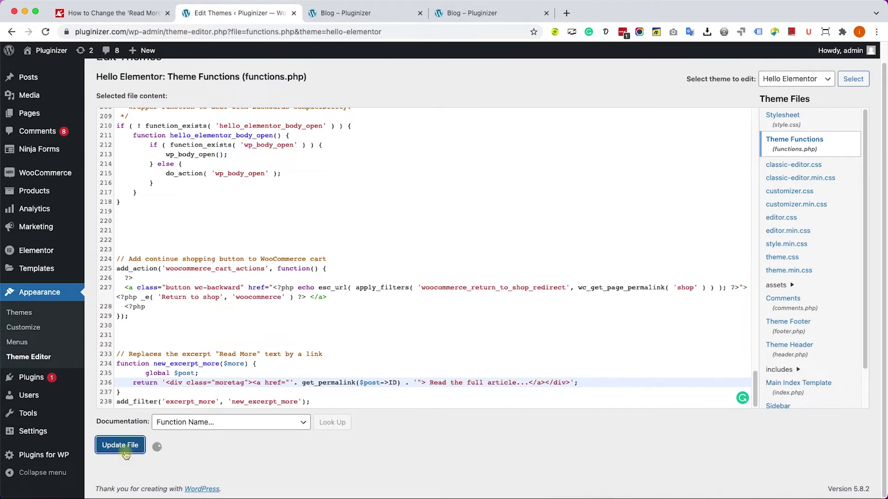
{"action": "left_click", "coordinate": [325, 21]}
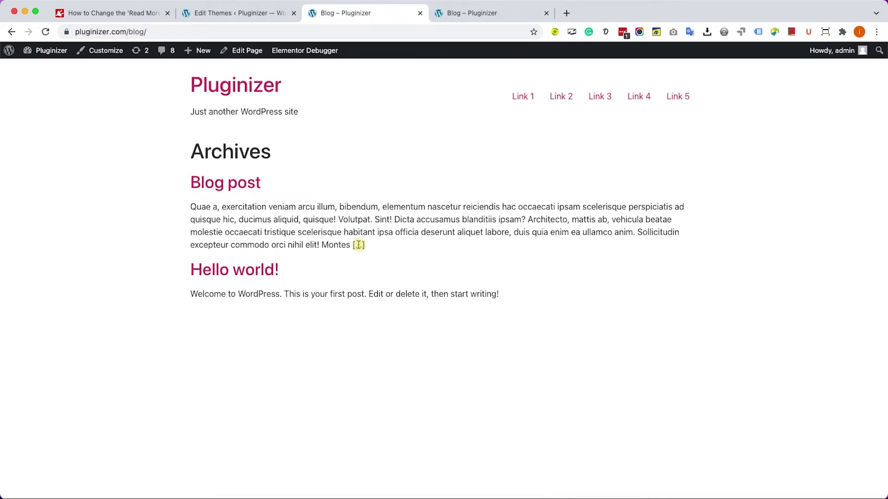
Reload the blog archive to display the 'Read the full article...' link
{"action": "left_click", "coordinate": [45, 31]}
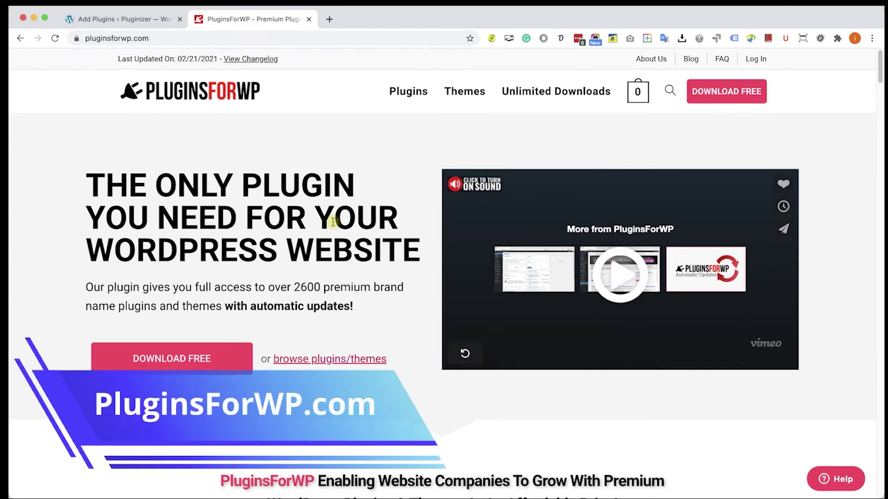
Download the free PluginsForWP plugin manager zip, then close the download and PluginsForWP tabs
{"action": "left_click", "coordinate": [185, 359]}
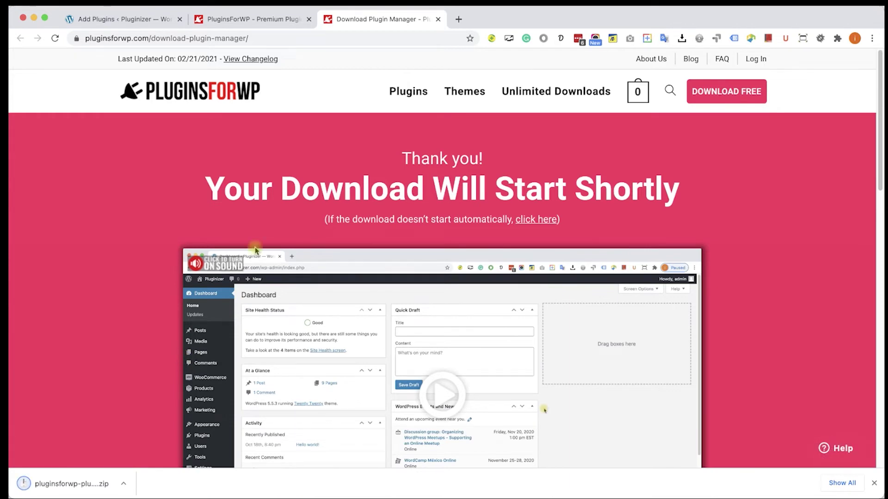
{"action": "left_click", "coordinate": [437, 19]}
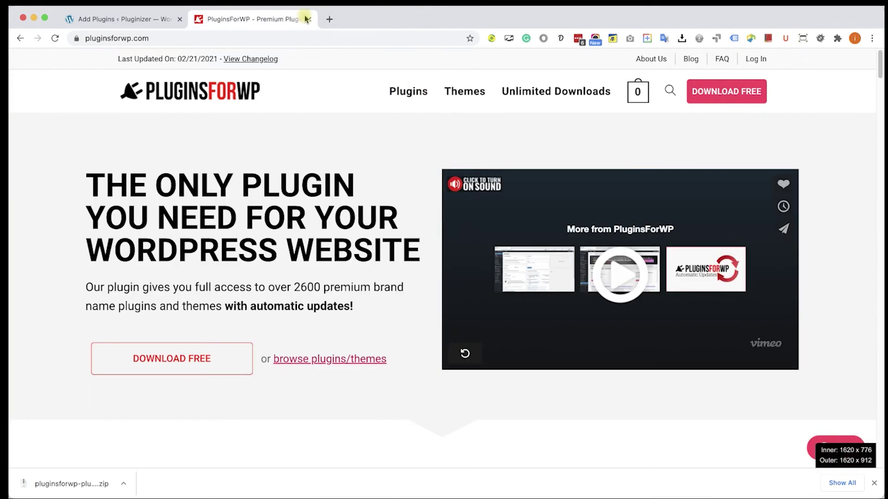
{"action": "left_click", "coordinate": [308, 19]}
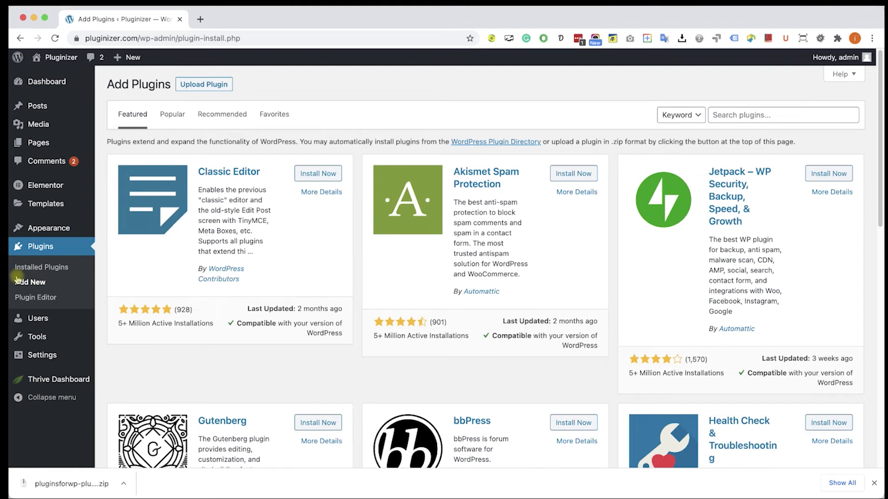
Upload the PluginsForWP zip, install it, and activate the Plugin Manager
{"action": "left_click", "coordinate": [204, 86]}
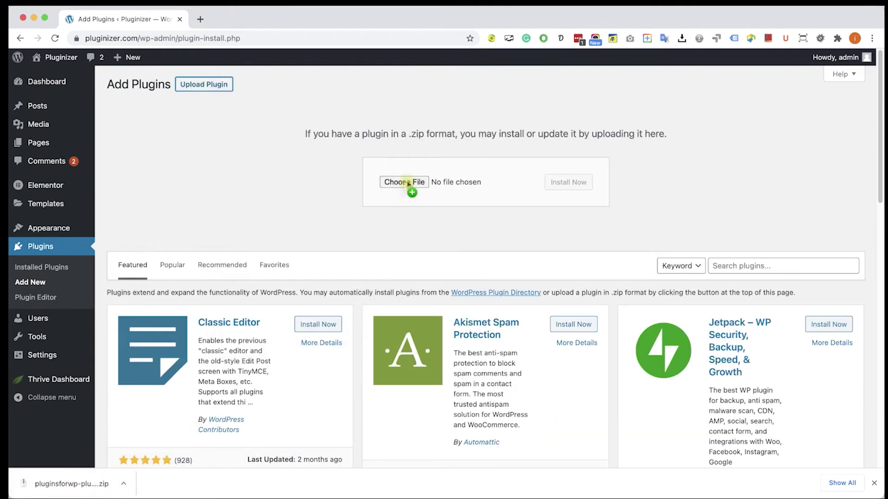
{"action": "left_click_drag", "start_coordinate": [81, 482], "coordinate": [410, 184]}
{"action": "left_click", "coordinate": [569, 182]}
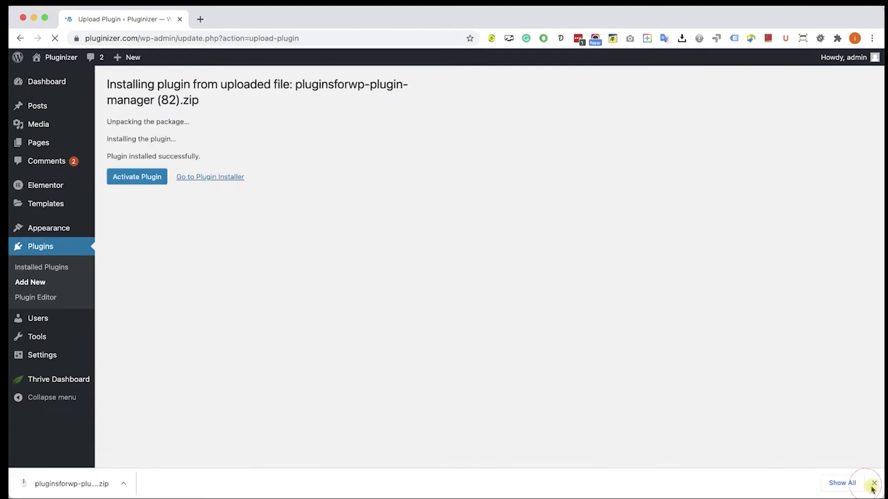
{"action": "left_click", "coordinate": [873, 483]}
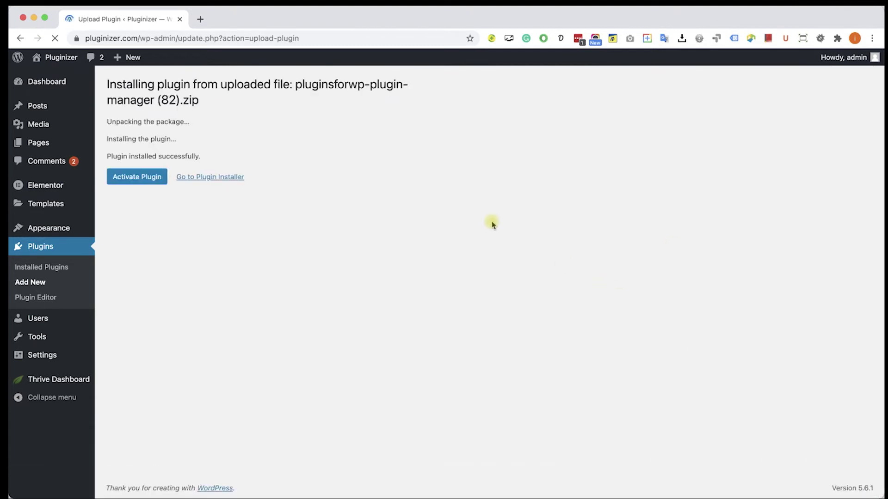
{"action": "left_click", "coordinate": [146, 178]}
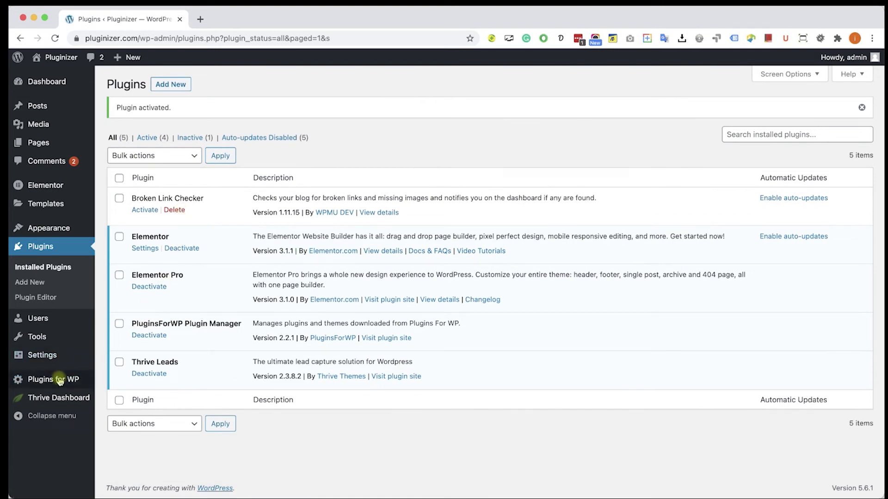
{"action": "left_click", "coordinate": [52, 383]}
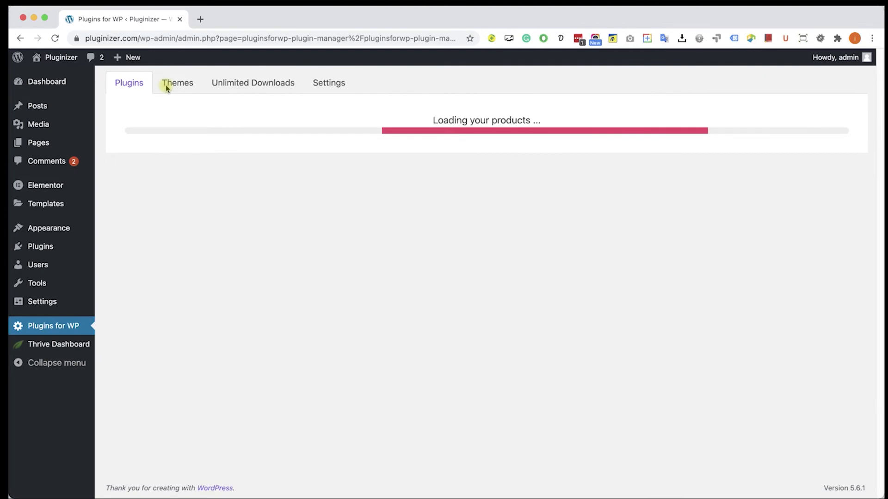
{"action": "scroll", "coordinate": [403, 143], "scroll_direction": "down", "scroll_amount": 3}
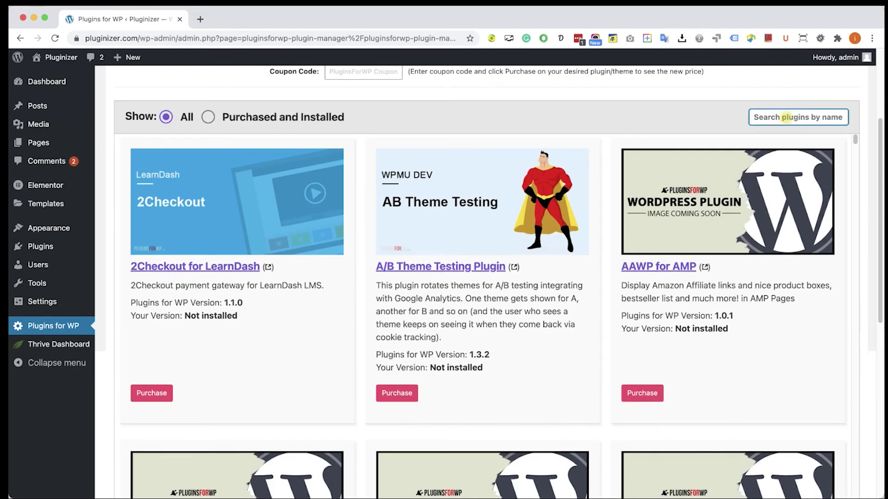
{"action": "type", "text": "woocommerce"}
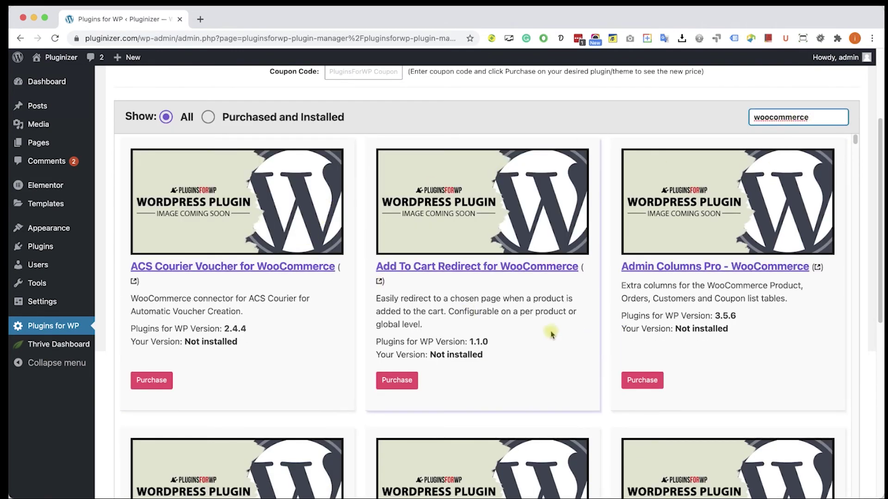
{"action": "scroll", "coordinate": [555, 335], "scroll_direction": "down", "scroll_amount": 2}
{"action": "scroll", "coordinate": [576, 337], "scroll_direction": "down", "scroll_amount": 2}
{"action": "scroll", "coordinate": [580, 338], "scroll_direction": "down", "scroll_amount": 3}
{"action": "scroll", "coordinate": [590, 338], "scroll_direction": "down", "scroll_amount": 3}
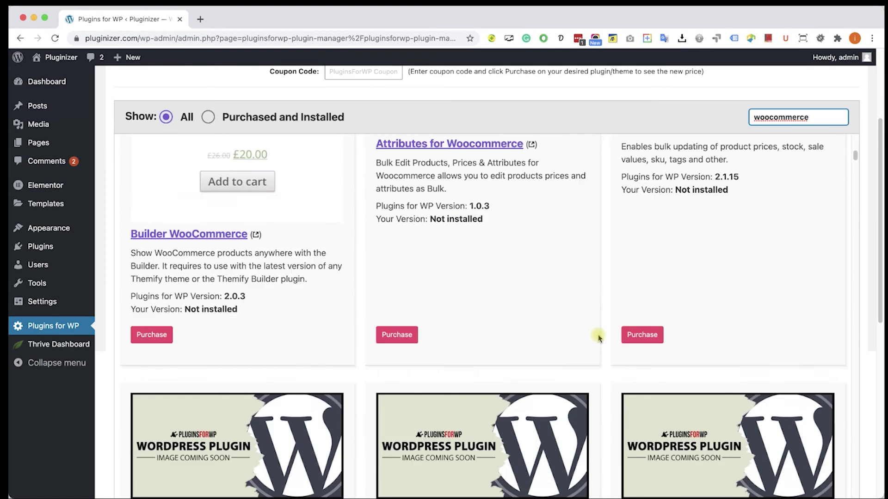
{"action": "scroll", "coordinate": [596, 338], "scroll_direction": "down", "scroll_amount": 3}
{"action": "scroll", "coordinate": [594, 339], "scroll_direction": "down", "scroll_amount": 3}
{"action": "scroll", "coordinate": [588, 339], "scroll_direction": "down", "scroll_amount": 3}
{"action": "scroll", "coordinate": [583, 341], "scroll_direction": "down", "scroll_amount": 3}
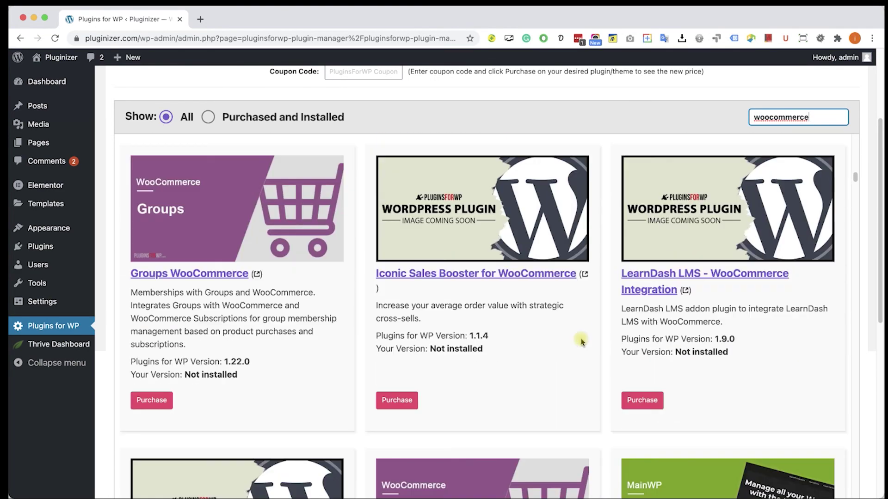
{"action": "scroll", "coordinate": [581, 342], "scroll_direction": "down", "scroll_amount": 3}
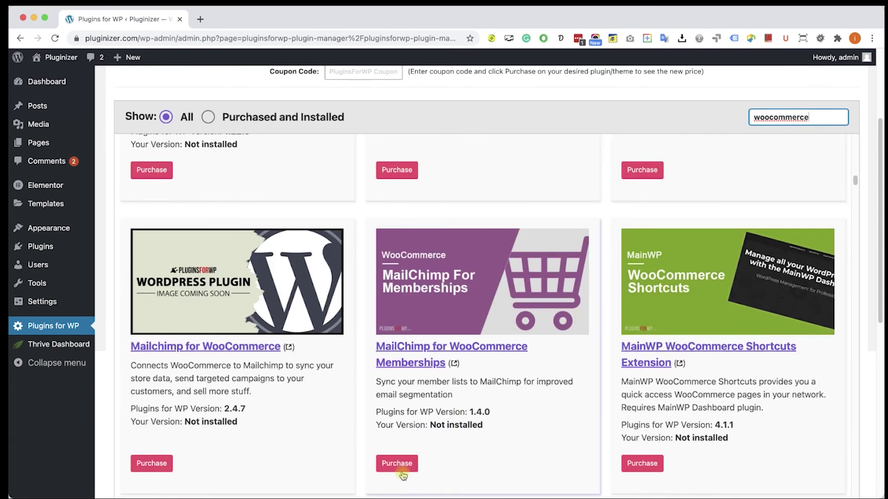
Start buying MailChimp for WooCommerce Memberships ($4.99), then close the checkout page
{"action": "left_click", "coordinate": [398, 466]}
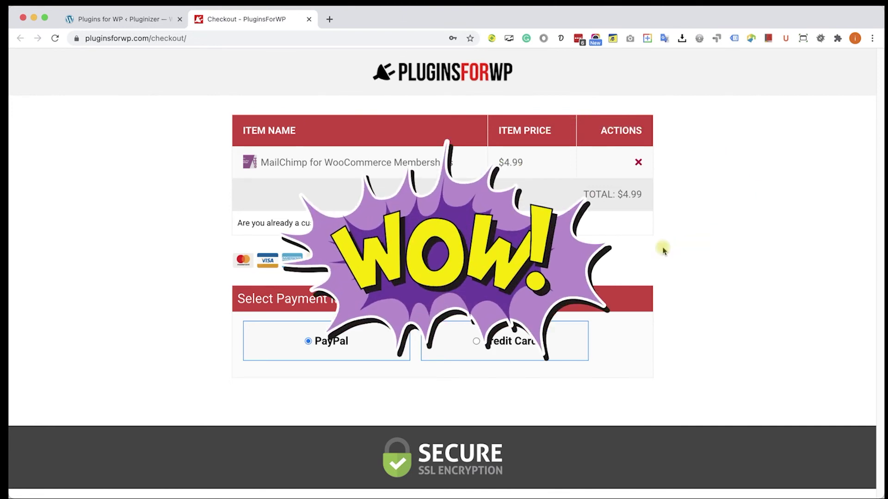
{"action": "left_click", "coordinate": [308, 19]}
{"action": "scroll", "coordinate": [385, 86], "scroll_direction": "up", "scroll_amount": 3}
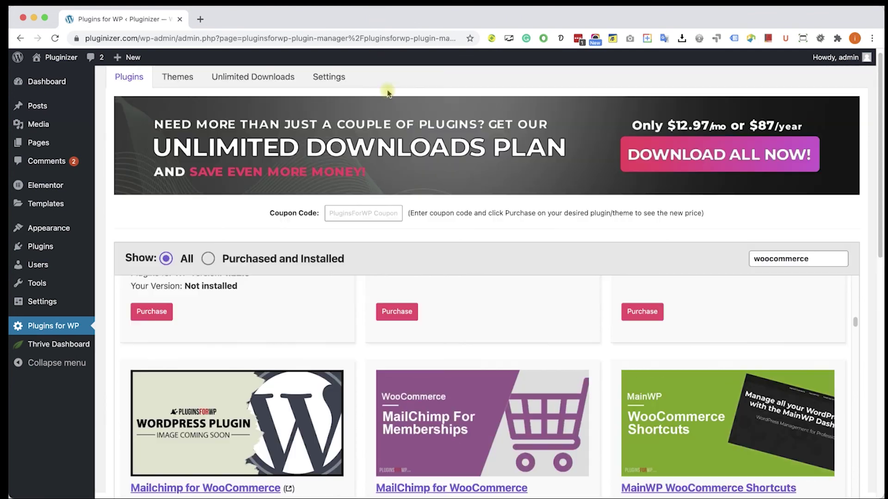
Show the Unlimited Downloads plans: $12.97 monthly and $87 yearly
{"action": "left_click", "coordinate": [288, 94]}
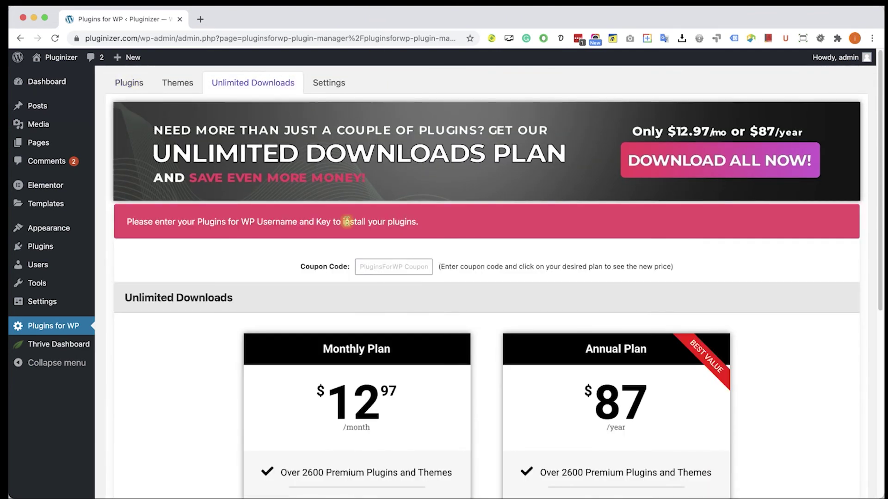
{"action": "scroll", "coordinate": [383, 254], "scroll_direction": "down", "scroll_amount": 4}
{"action": "scroll", "coordinate": [508, 260], "scroll_direction": "down", "scroll_amount": 1}
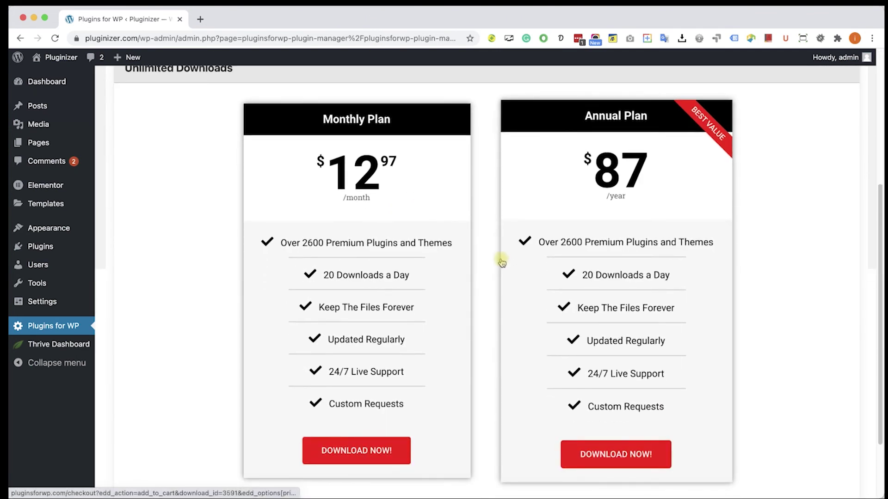